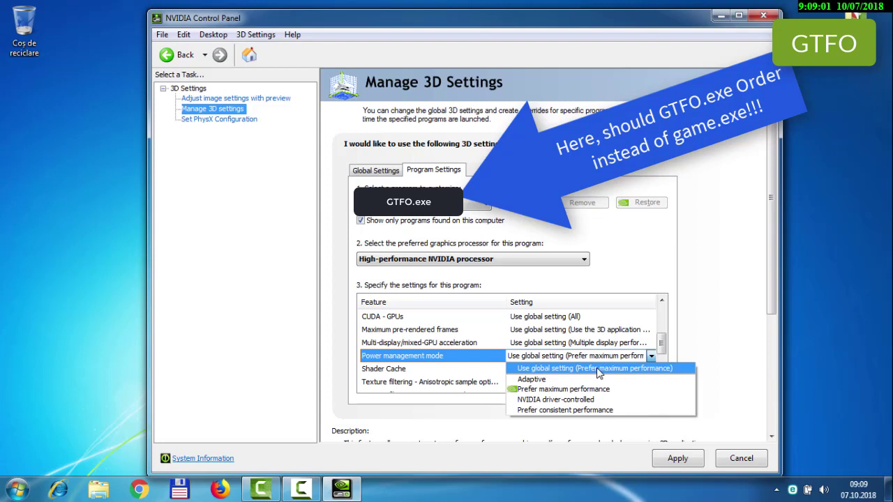
Step: Set the game's power management mode to Prefer maximum performance and its texture filtering quality to High performance
click(593, 390)
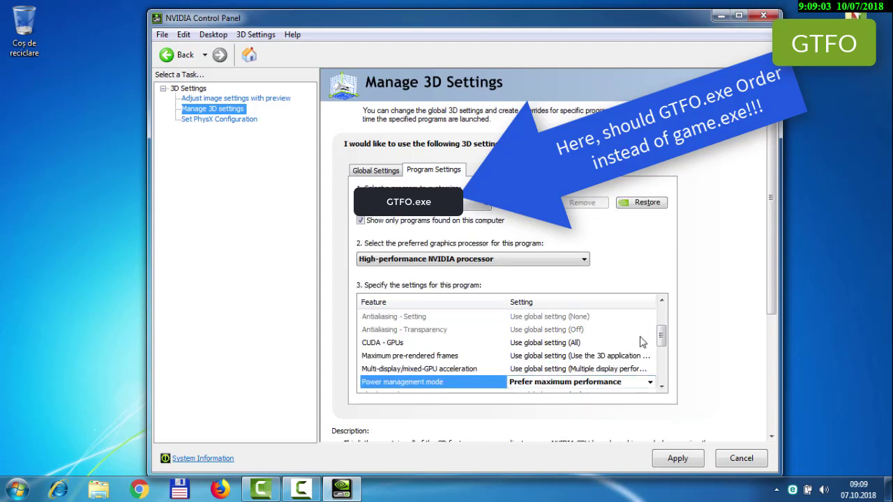
scroll(663, 350, down, 1)
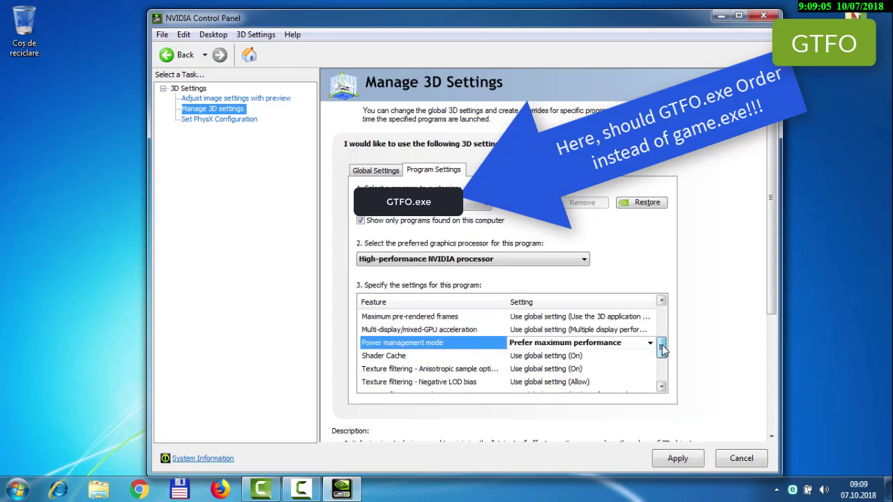
drag(663, 351, 662, 369)
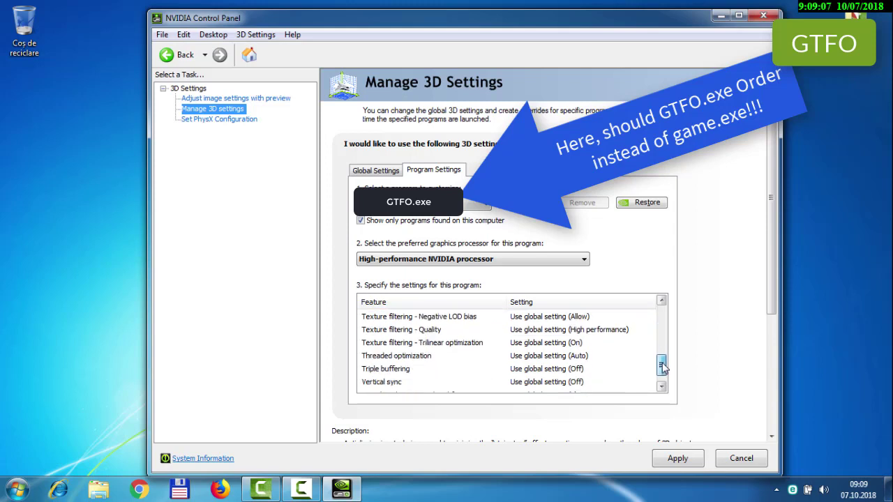
click(620, 330)
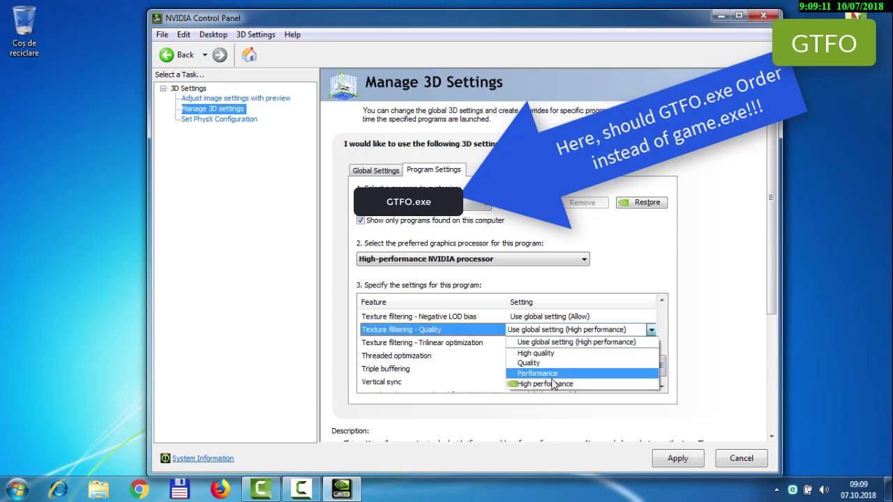
click(593, 383)
drag(663, 352, 665, 377)
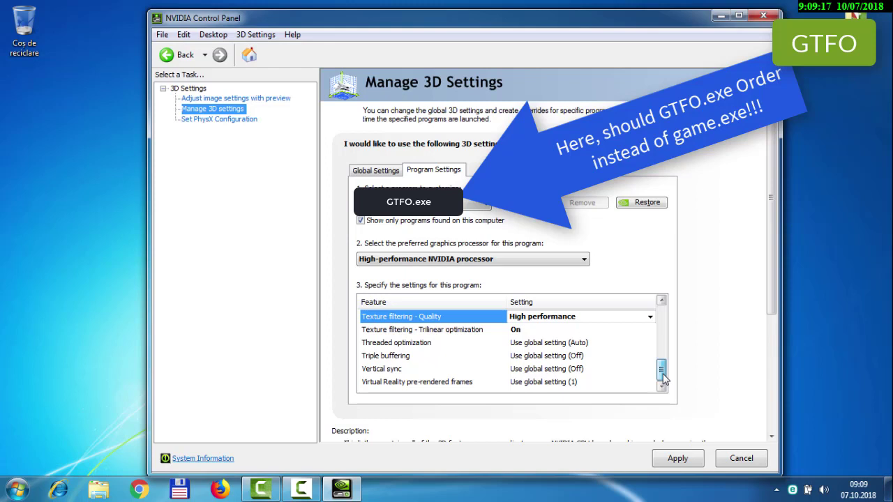
Step: Set the game's anisotropic sample optimization for texture filtering to Off, and close the NVIDIA Control Panel
drag(664, 379, 662, 353)
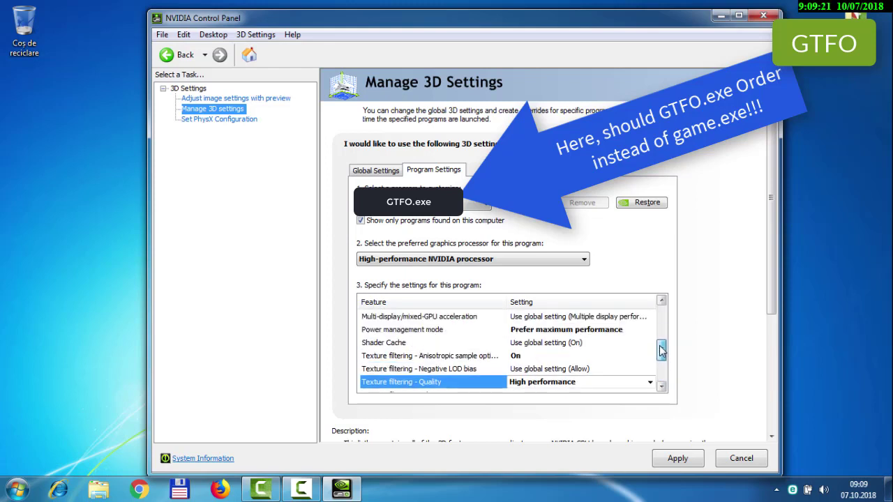
click(549, 357)
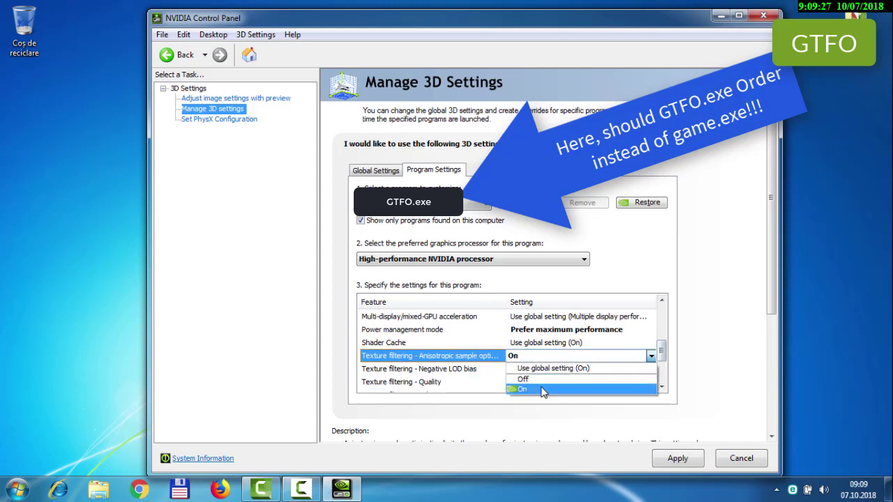
click(546, 379)
drag(661, 343, 662, 316)
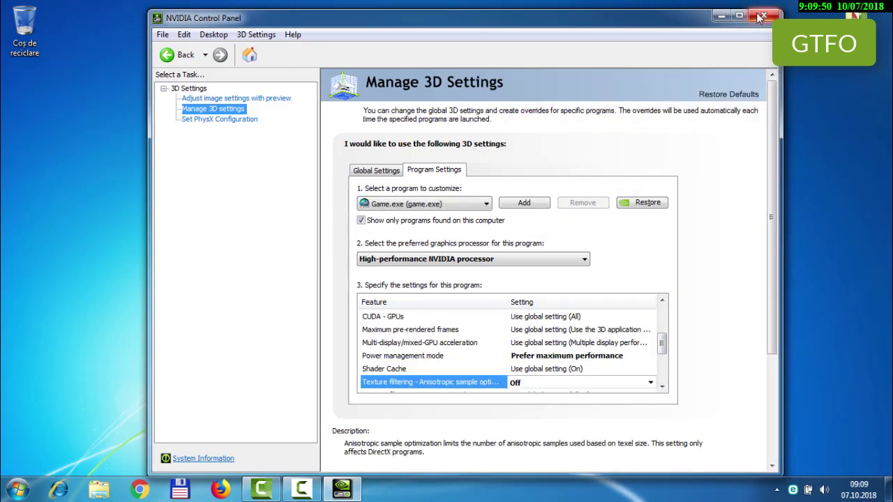
click(759, 18)
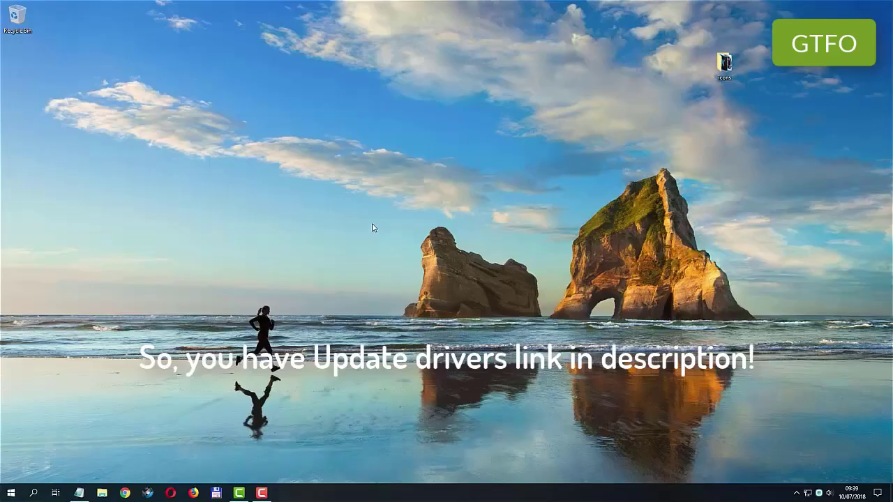
Step: Launch AMD Radeon Settings from the desktop and show its gaming profiles
right_click(373, 227)
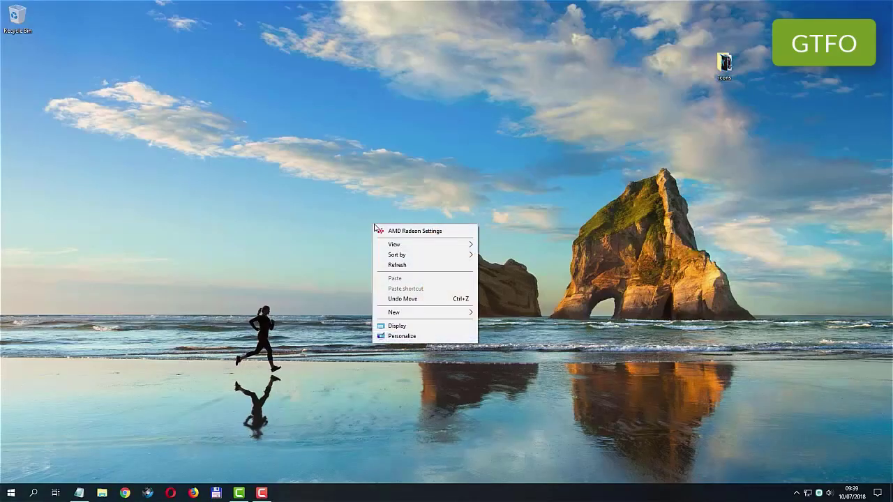
click(451, 233)
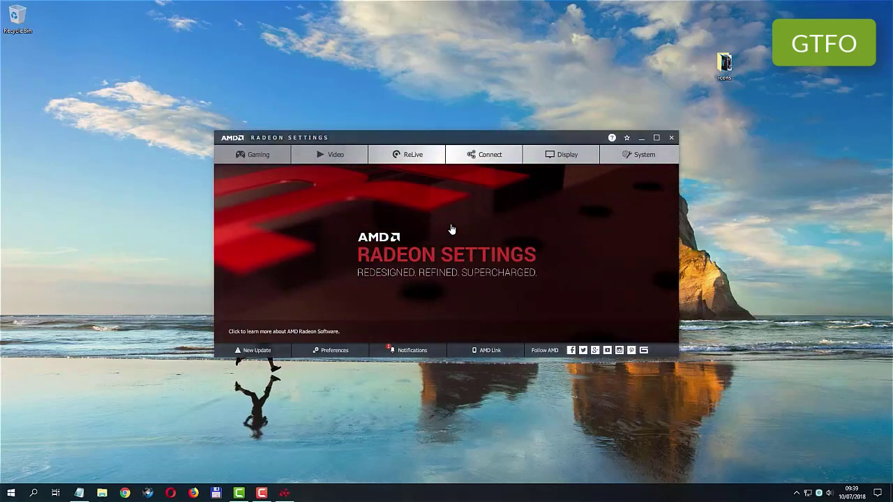
click(247, 155)
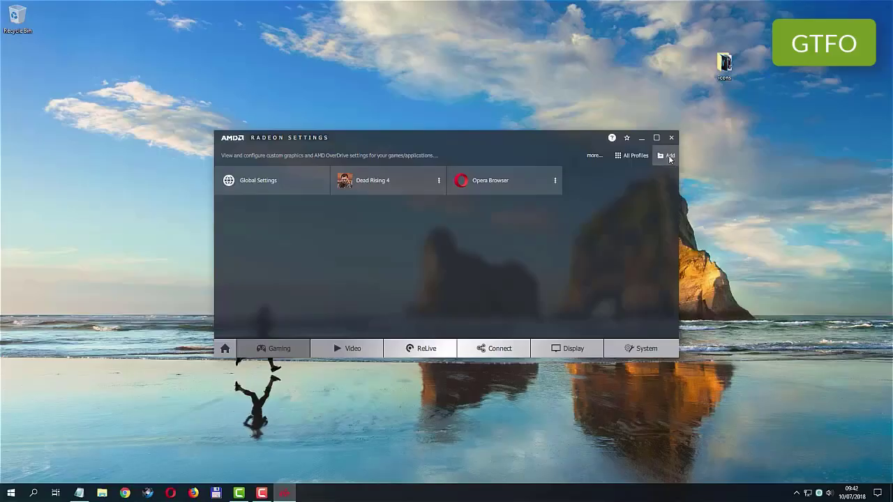
Step: Add the GAME application from DESIRED GAME FOLDER in Downloads as a gaming profile
click(666, 154)
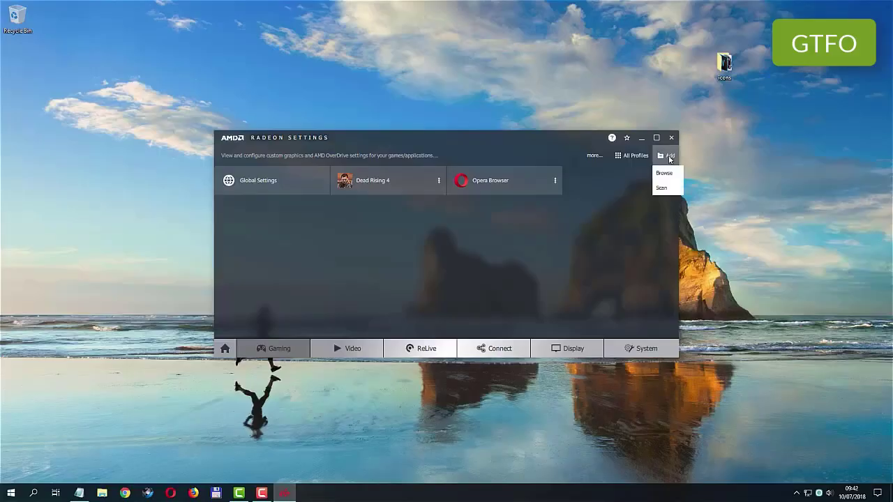
click(668, 176)
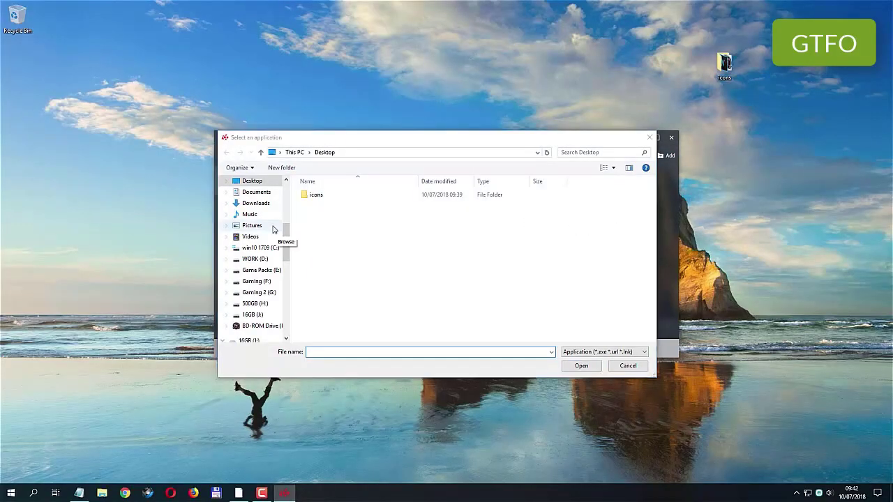
click(256, 203)
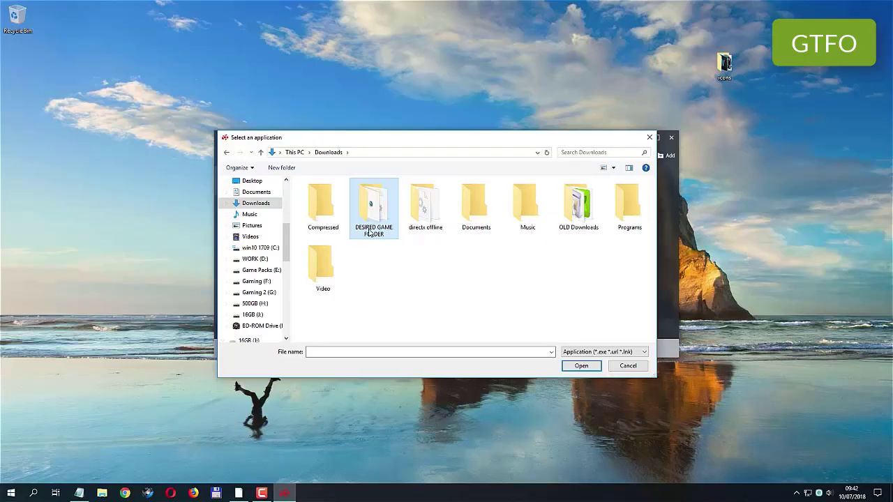
double_click(375, 207)
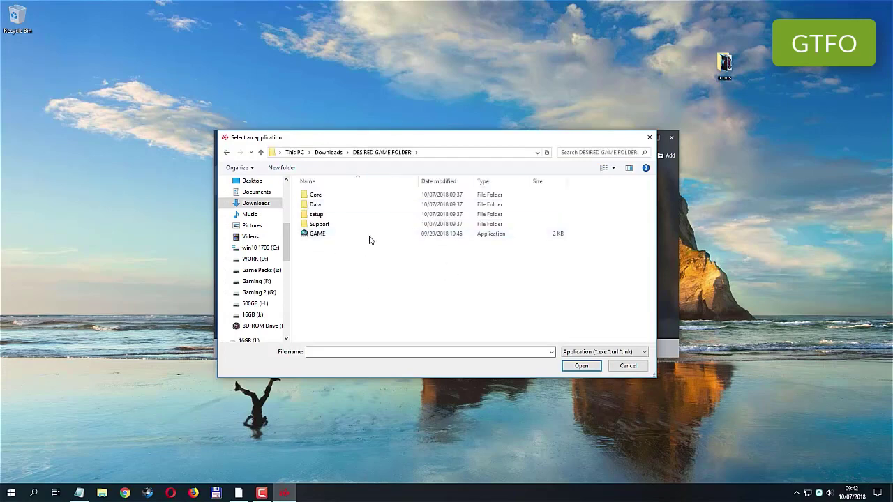
click(320, 235)
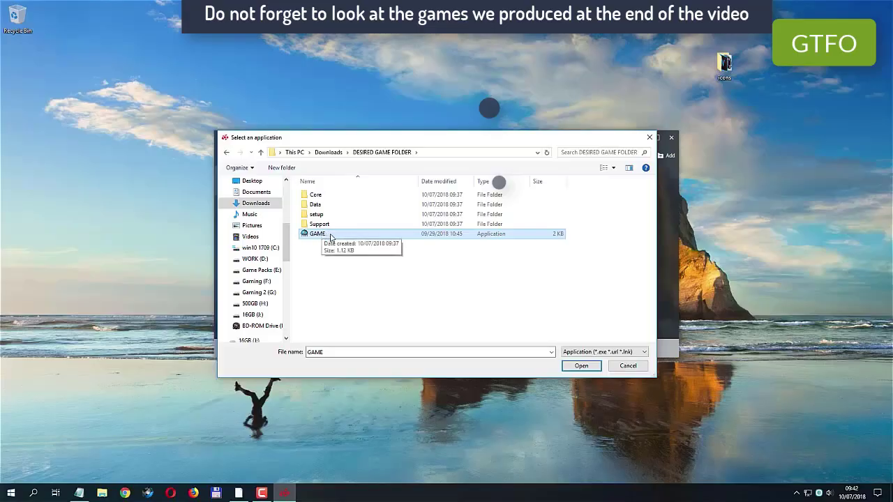
click(590, 367)
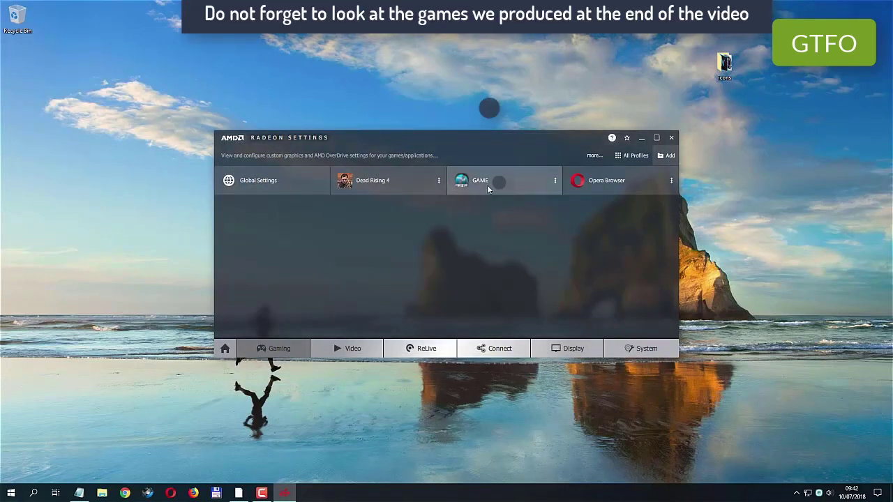
click(555, 183)
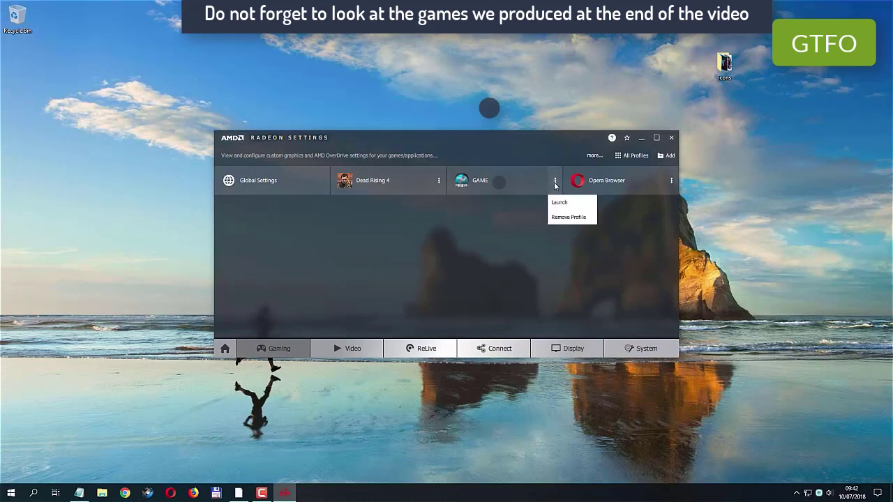
click(472, 275)
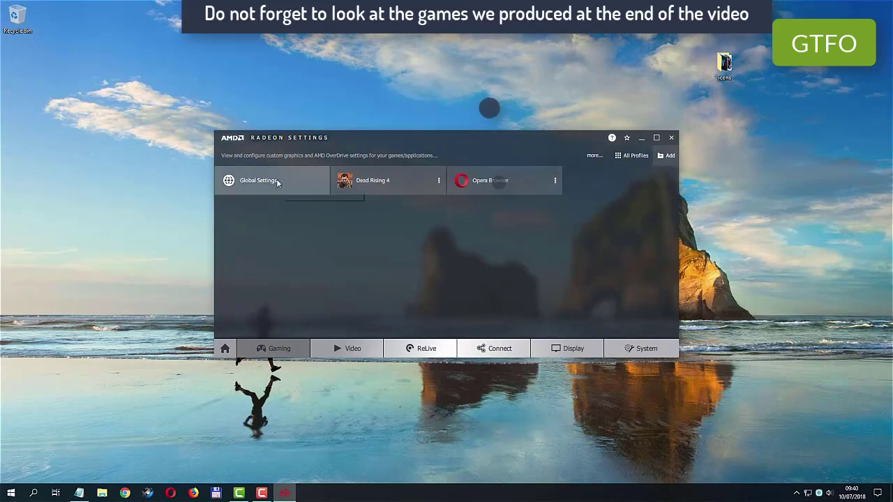
Step: In the global graphics settings, set Anti-aliasing Mode to Override application settings and Texture Filtering Quality to Performance
click(277, 180)
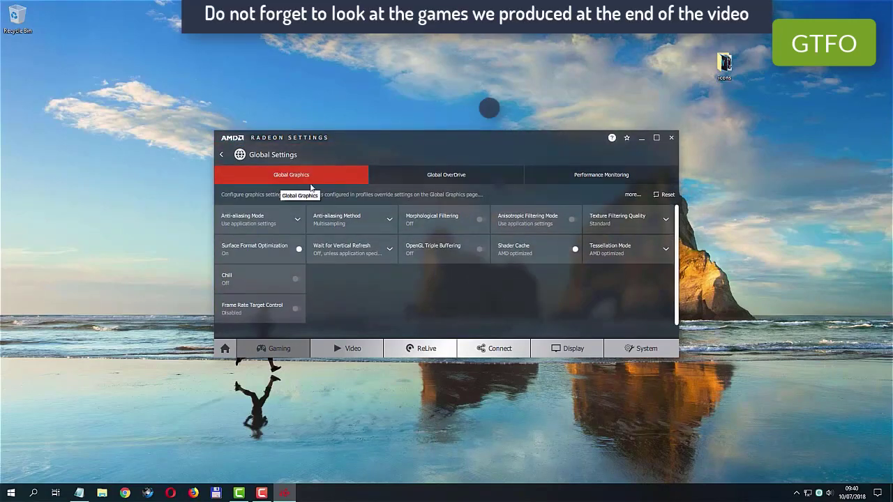
click(298, 221)
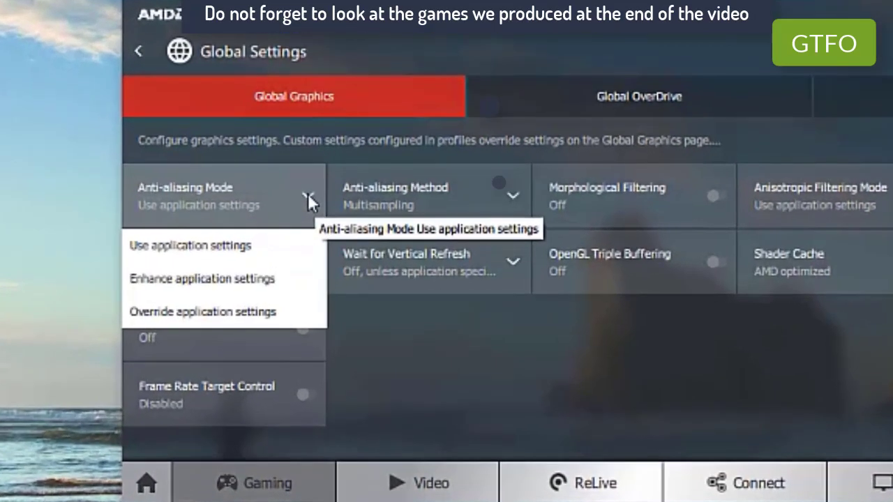
click(259, 319)
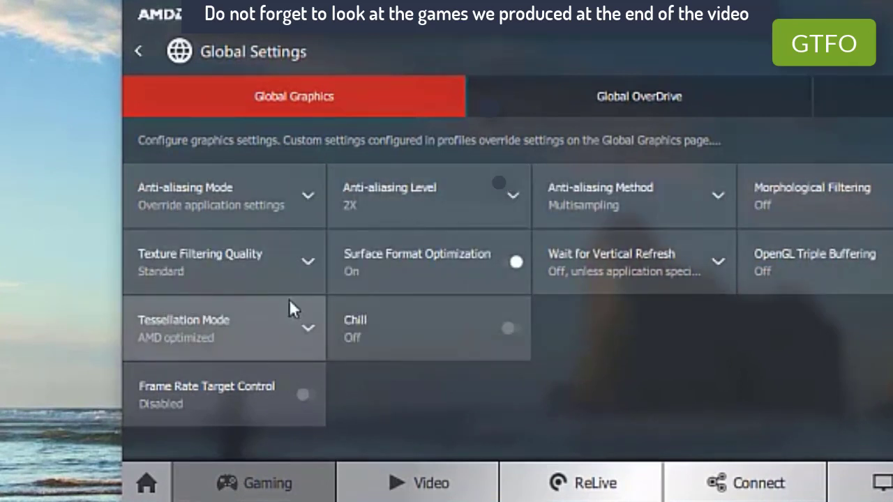
click(307, 262)
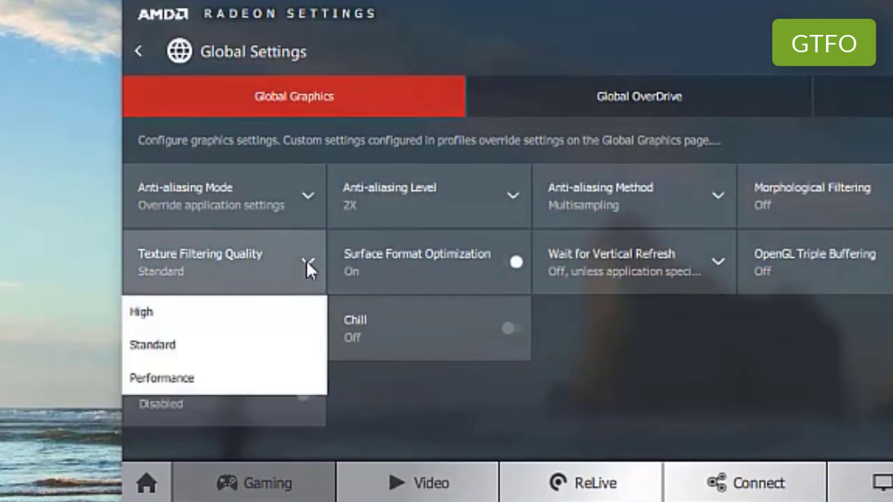
click(250, 384)
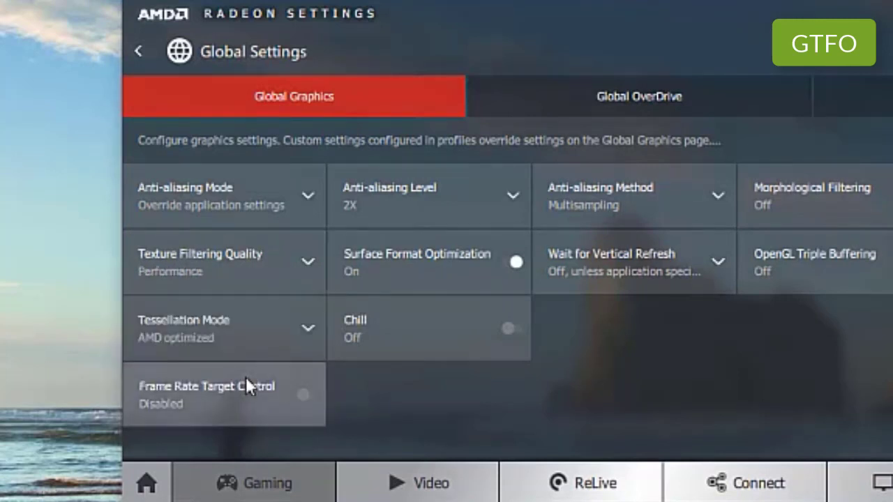
Step: Set the global Anti-aliasing Level to 2X and look over the Anti-aliasing Method options
click(513, 196)
scroll(485, 274, down, 1)
scroll(516, 313, up, 1)
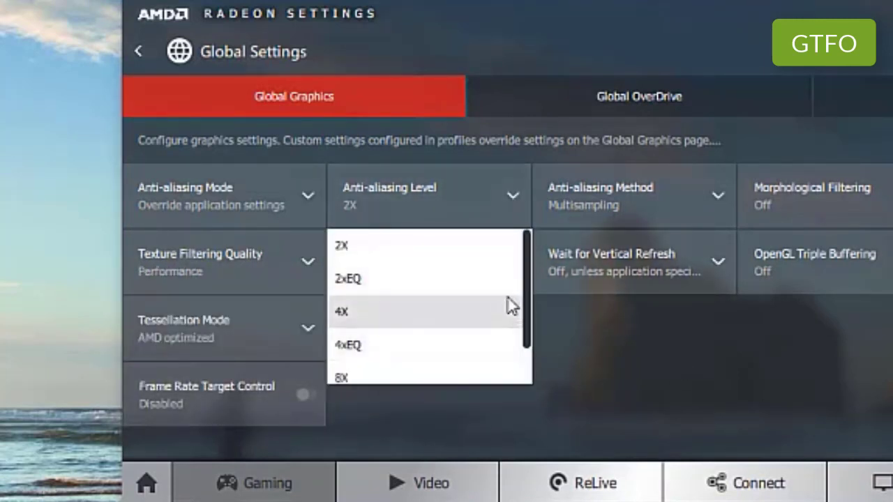
drag(526, 279, 524, 208)
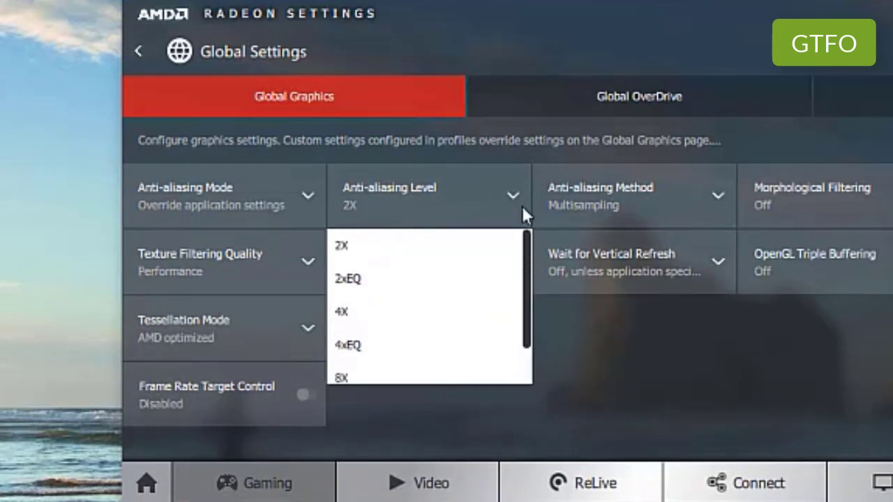
click(412, 245)
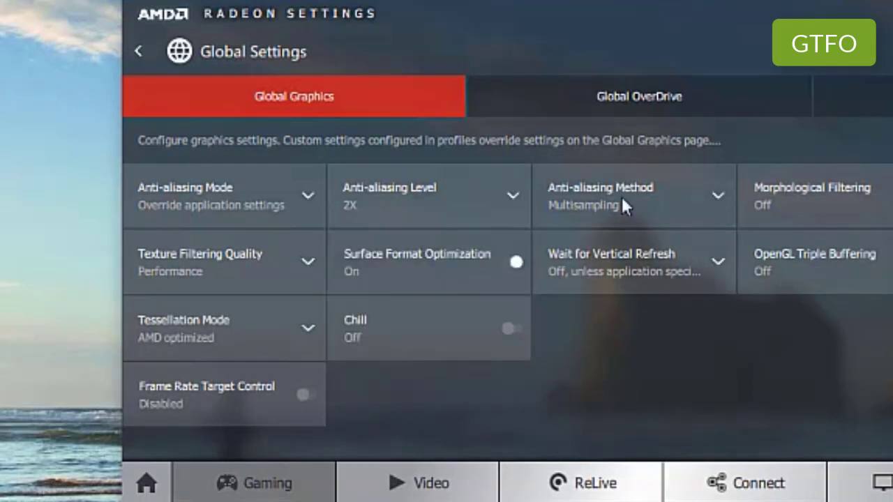
click(715, 198)
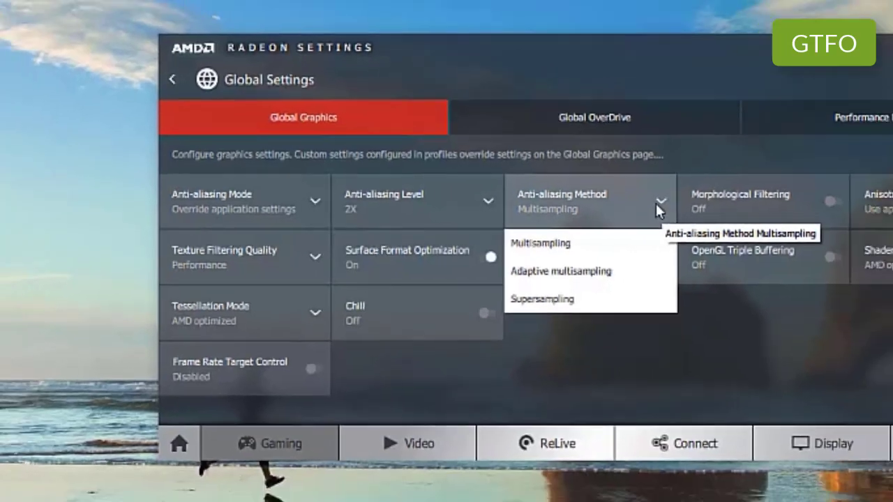
click(655, 201)
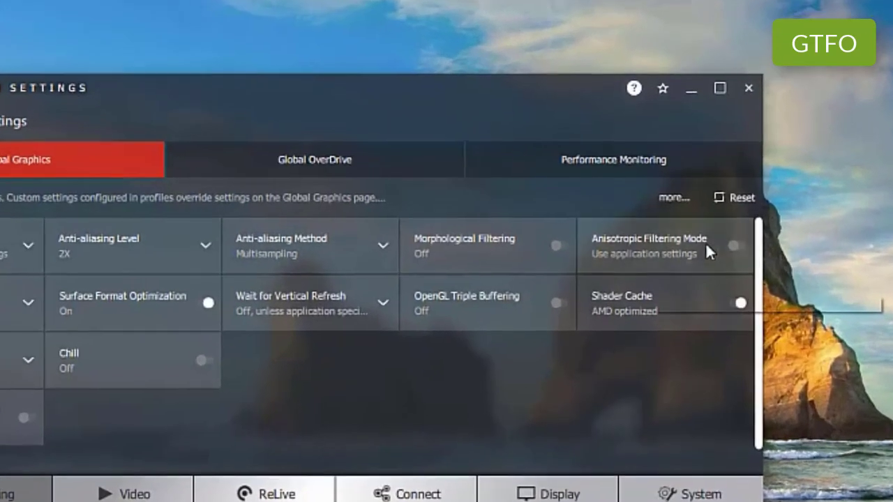
Step: Switch Anisotropic Filtering Mode to Override application settings and back to Use application settings
click(707, 243)
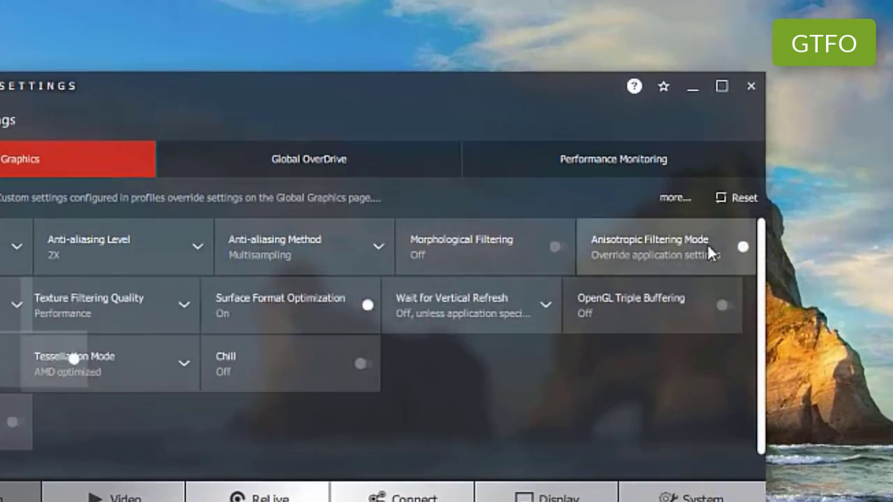
click(718, 255)
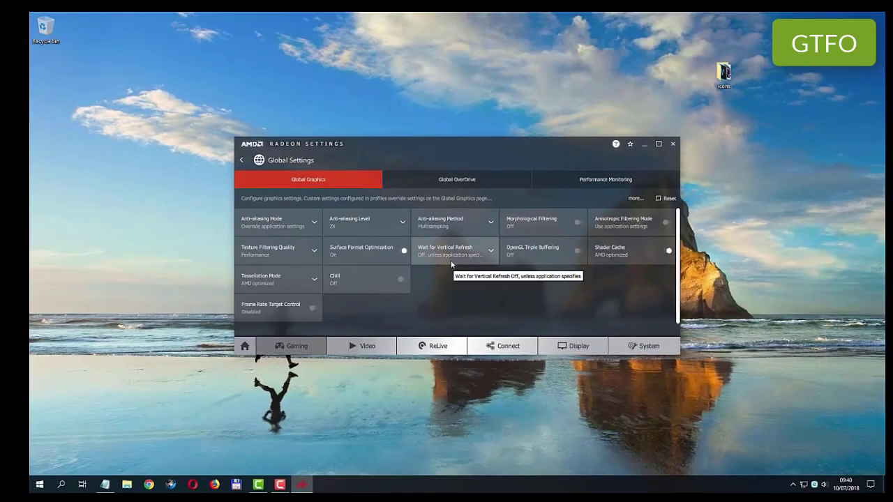
Step: Set Wait for Vertical Refresh to Always off and look over the Tessellation Mode options
click(380, 305)
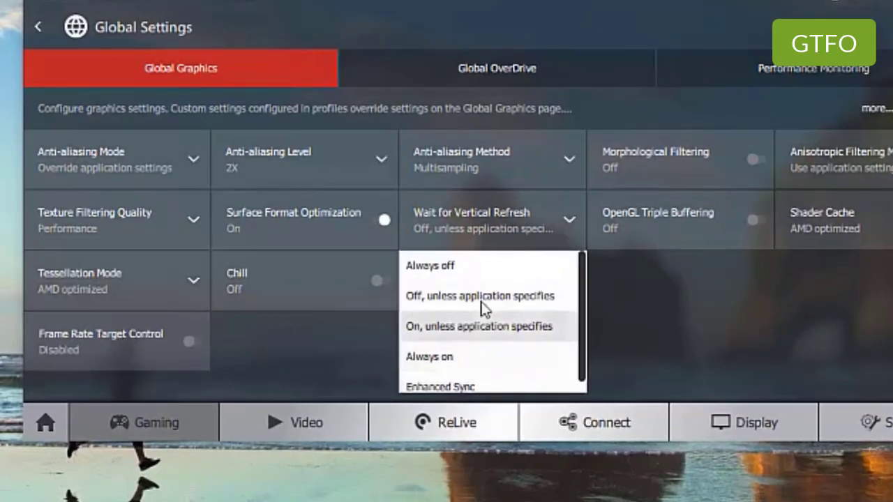
click(451, 266)
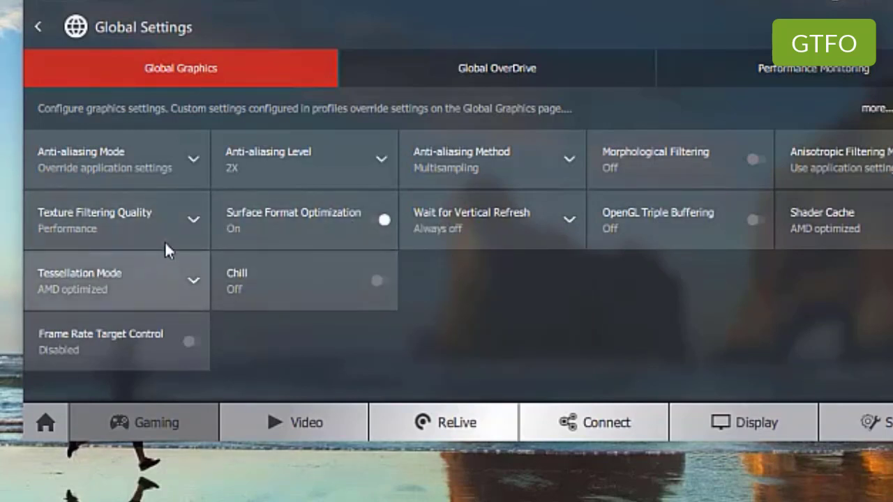
click(194, 282)
click(192, 282)
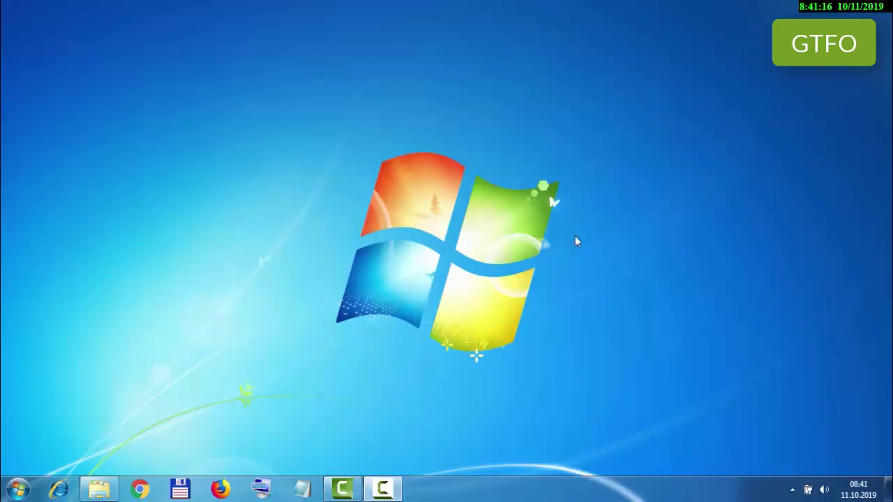
Step: Open the Intel Graphics and Media Control Panel from the desktop in Advanced Mode
right_click(413, 207)
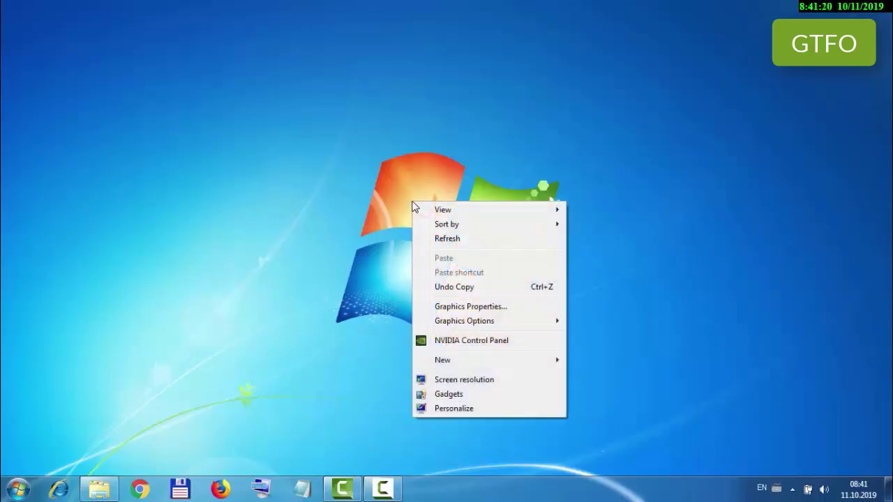
click(477, 308)
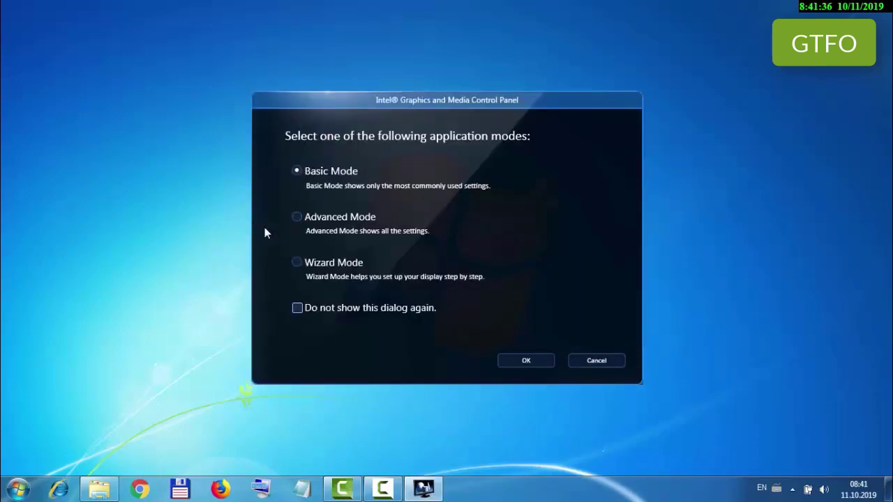
click(296, 217)
click(526, 363)
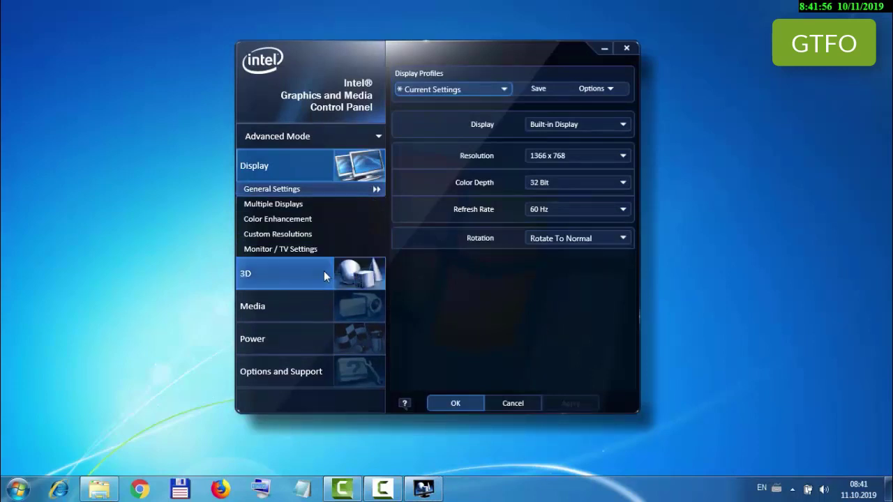
Step: Set the 3D Preference fully to Performance, keeping the current Windows color scheme, and apply and keep the new setting
click(255, 278)
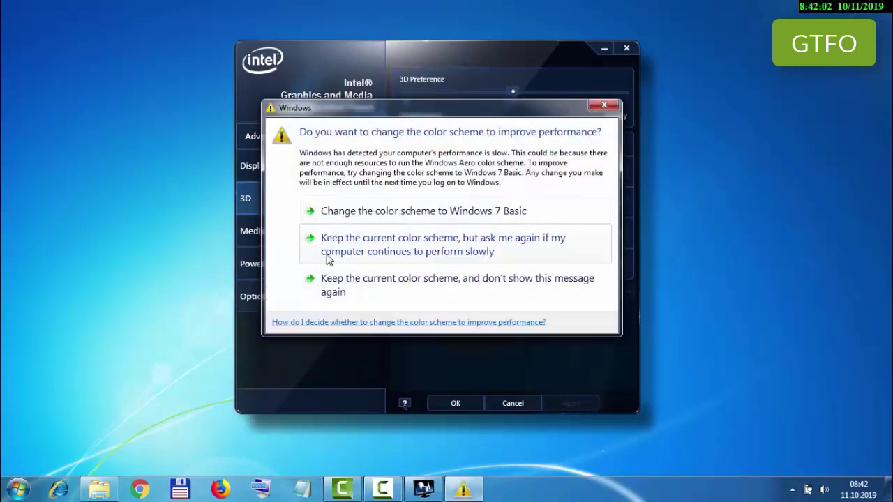
click(363, 253)
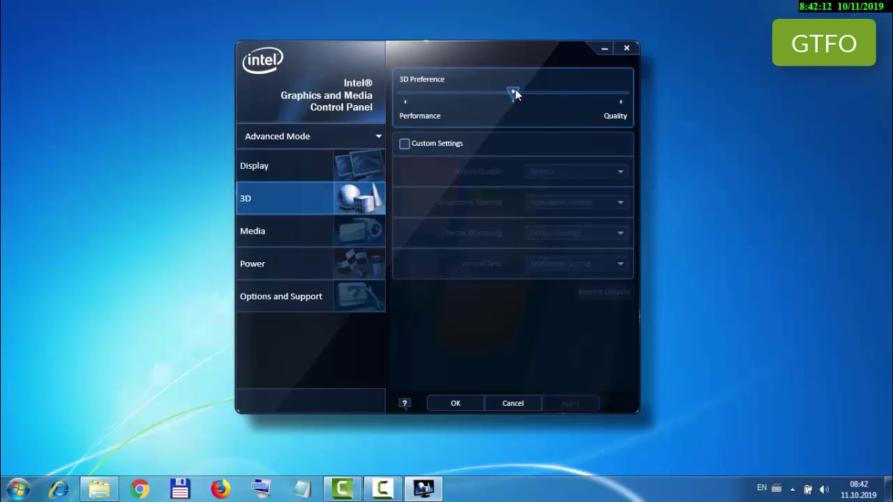
drag(515, 91, 405, 94)
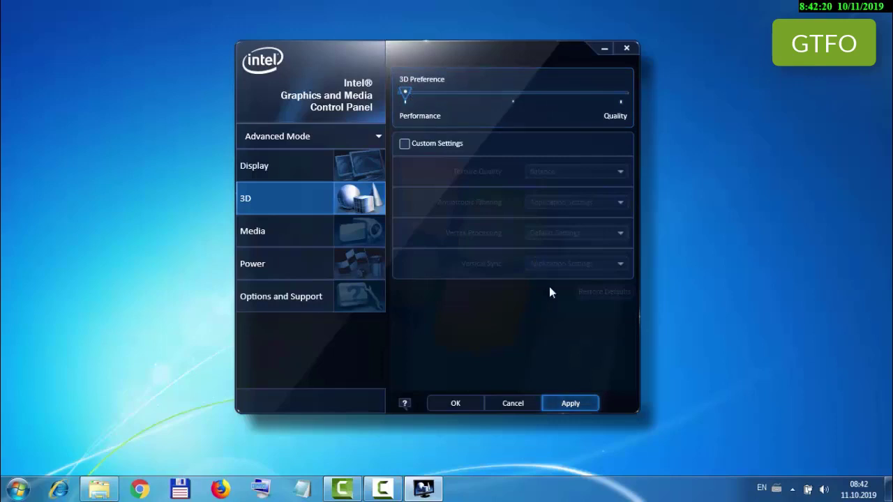
click(585, 406)
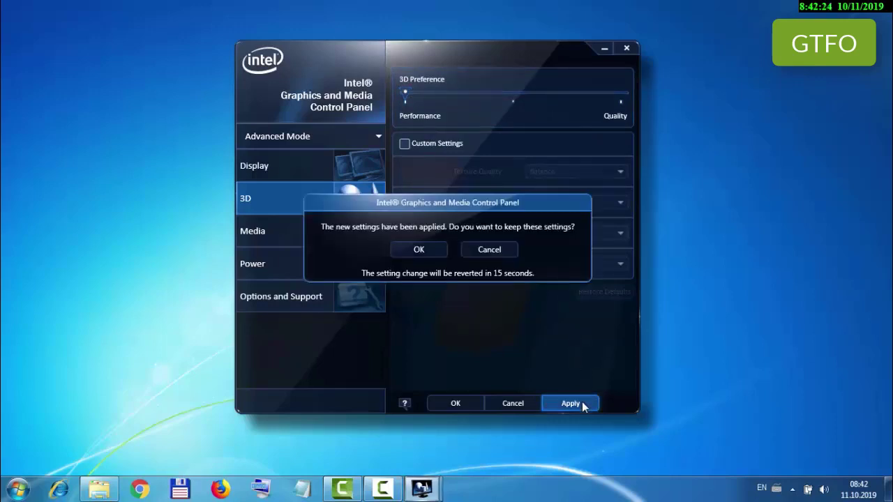
click(419, 250)
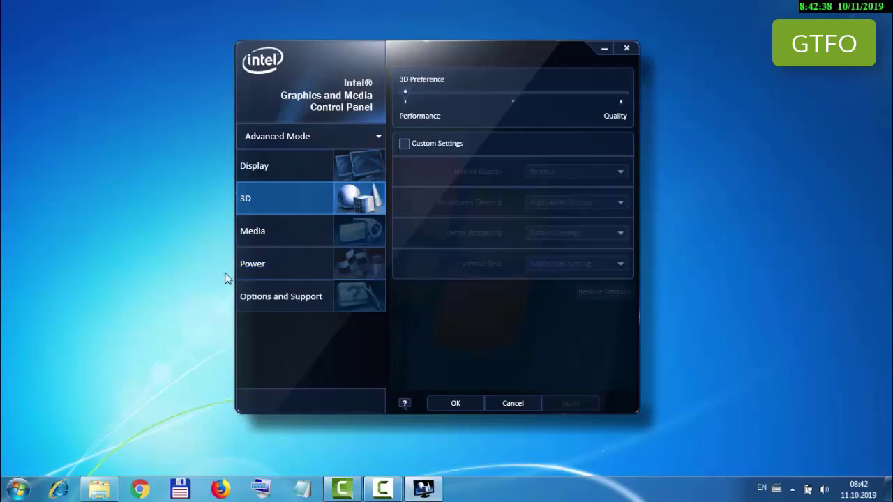
Step: Set the power plan for the Plugged in power source to Maximum Performance, and apply and keep the change
click(265, 269)
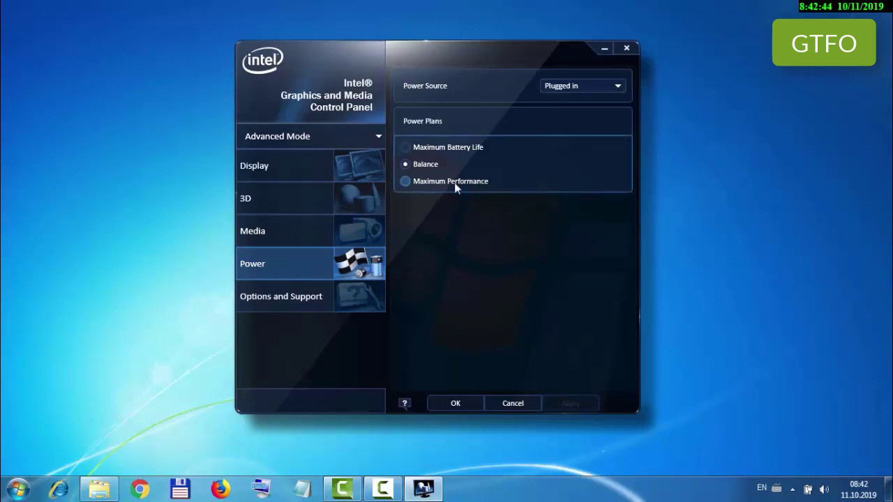
click(406, 181)
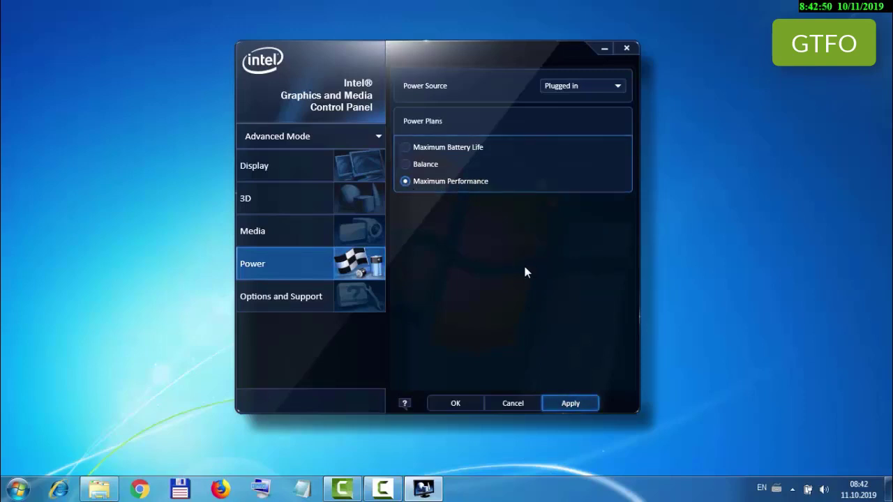
click(576, 408)
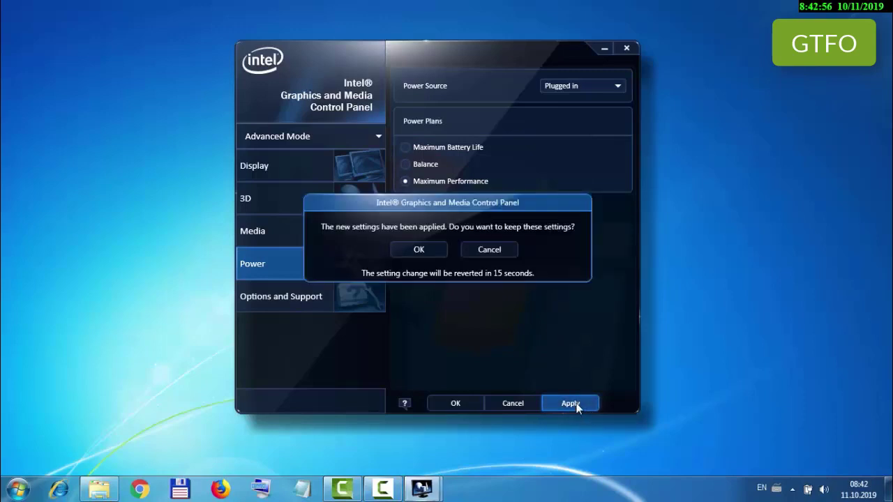
click(429, 256)
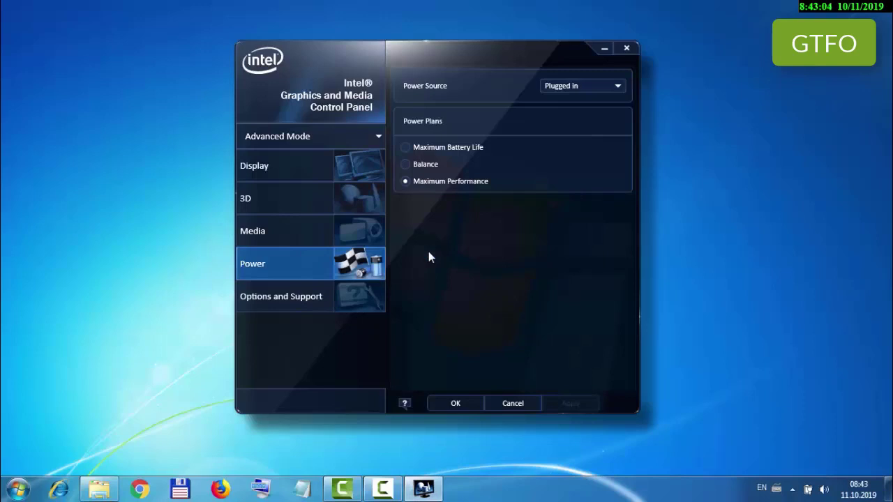
Step: Look over the Power Source options, recheck the 3D and Power settings, and close the Intel control panel with the settings accepted
click(617, 88)
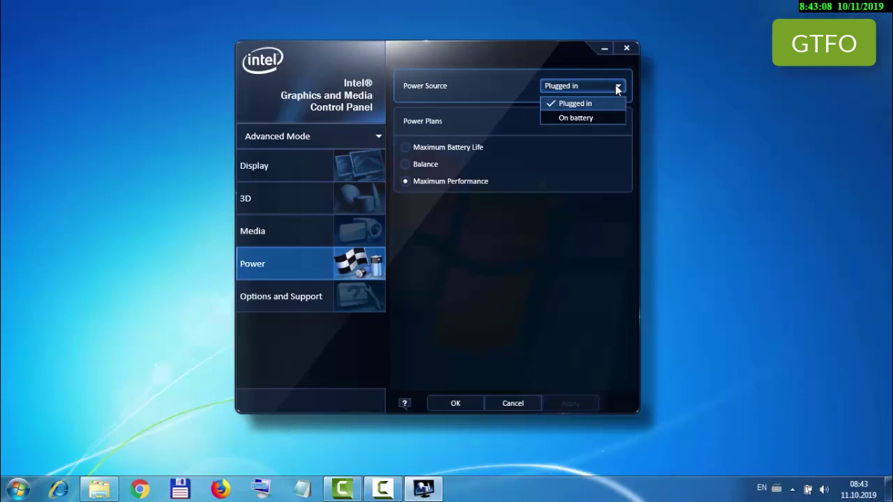
click(617, 88)
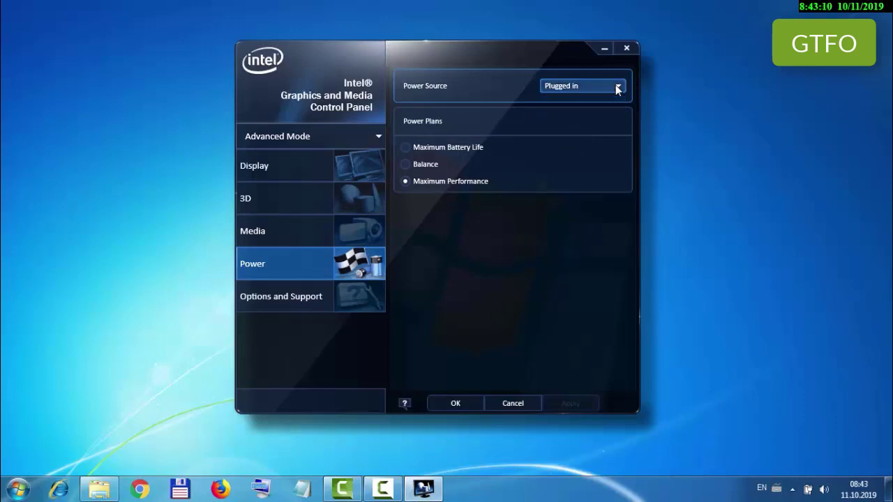
click(357, 196)
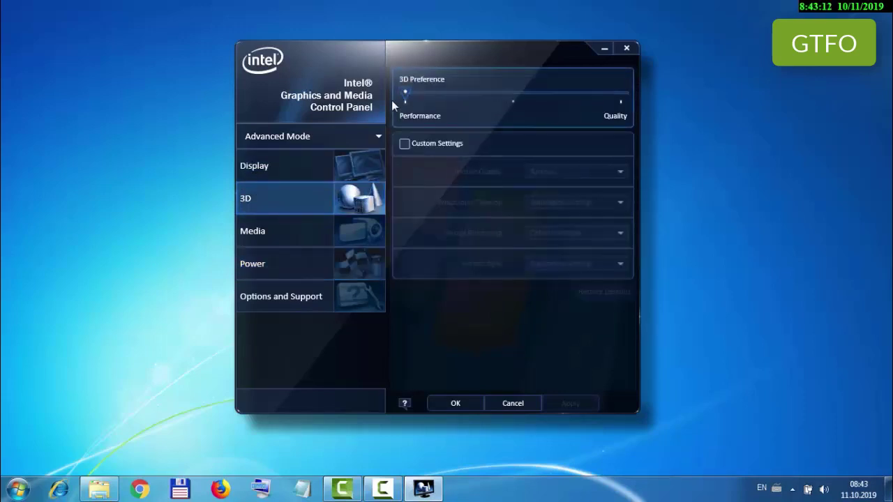
click(289, 257)
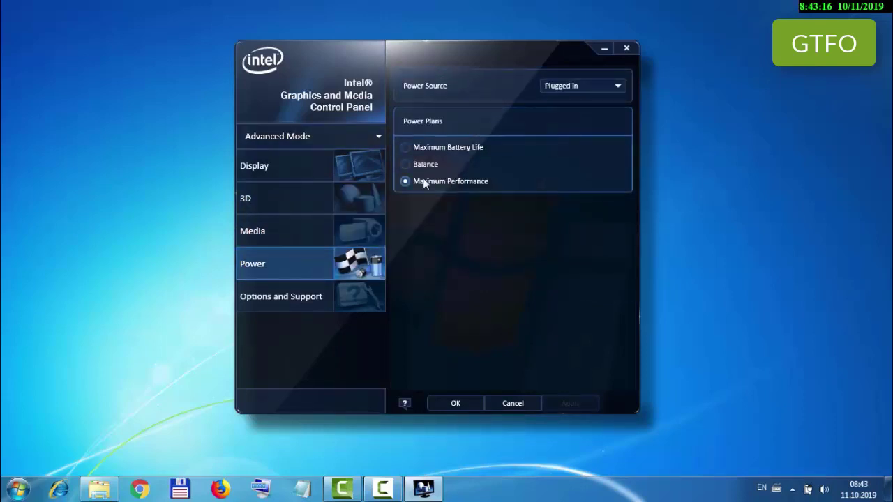
click(463, 402)
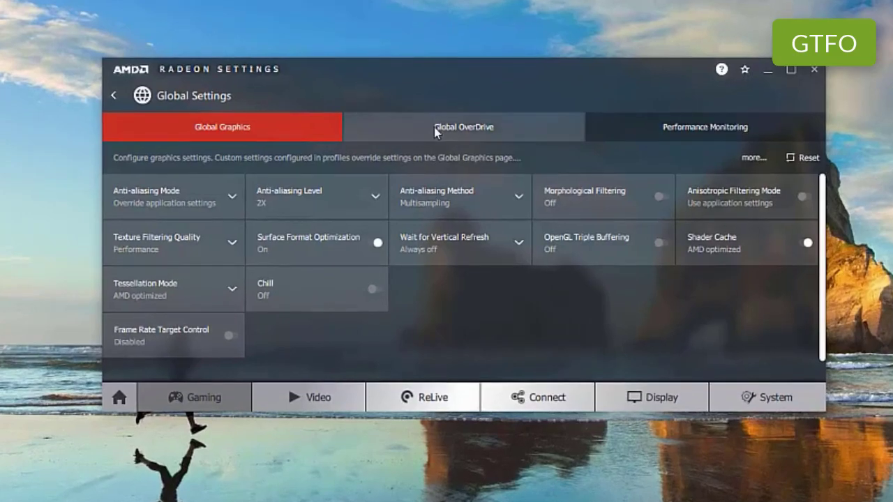
Step: In AMD Radeon Settings, open Global OverDrive, accept its overclocking warning, and raise the GPU Power Limit to 20%
click(425, 173)
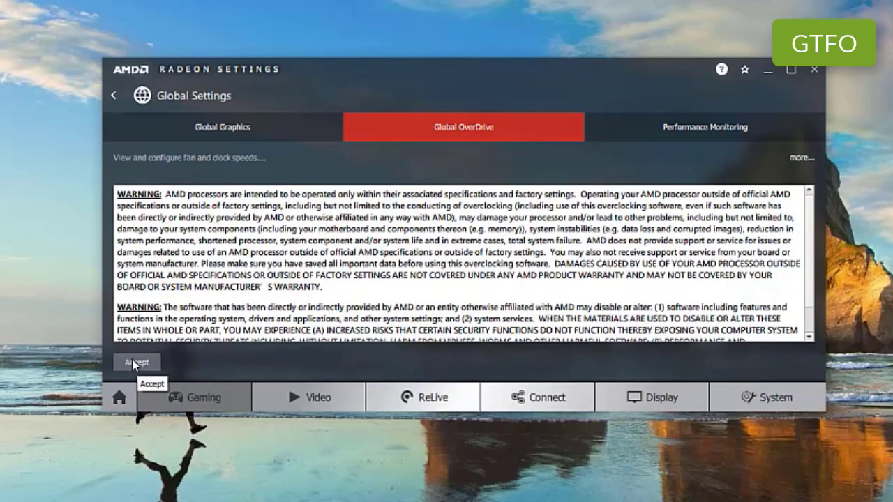
click(135, 364)
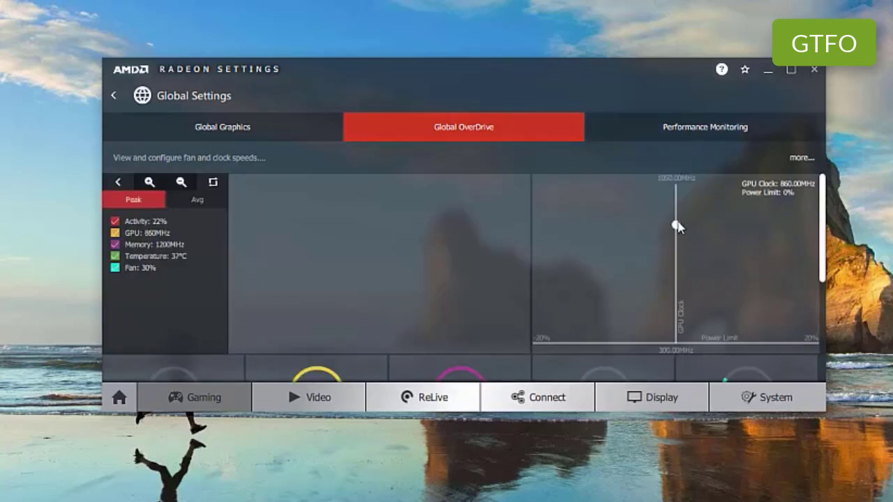
drag(678, 227, 737, 226)
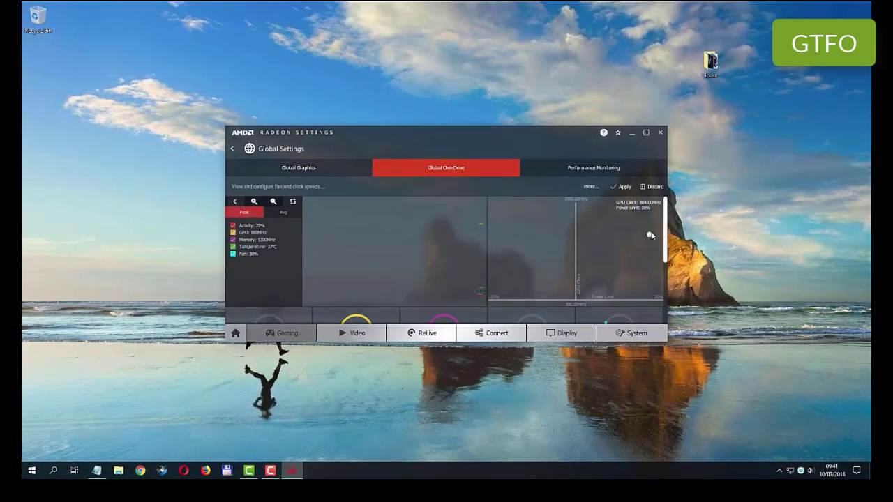
drag(652, 236, 668, 236)
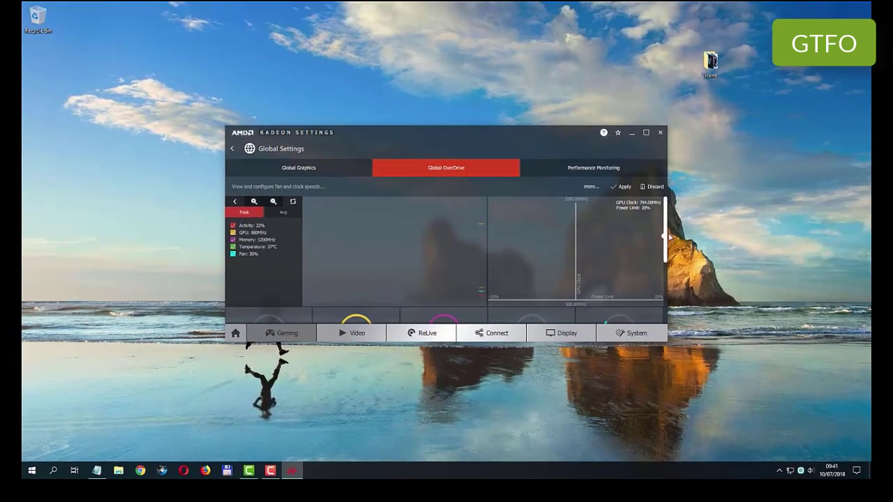